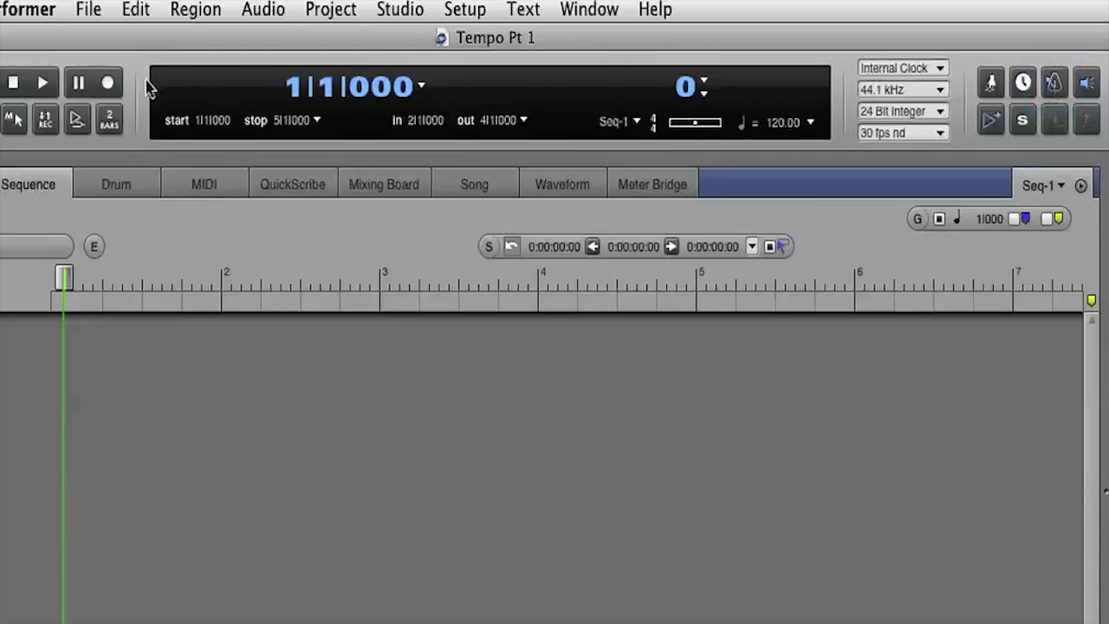
- Start playback of the empty sequence at 120.00 BPM
left_click(40, 84)
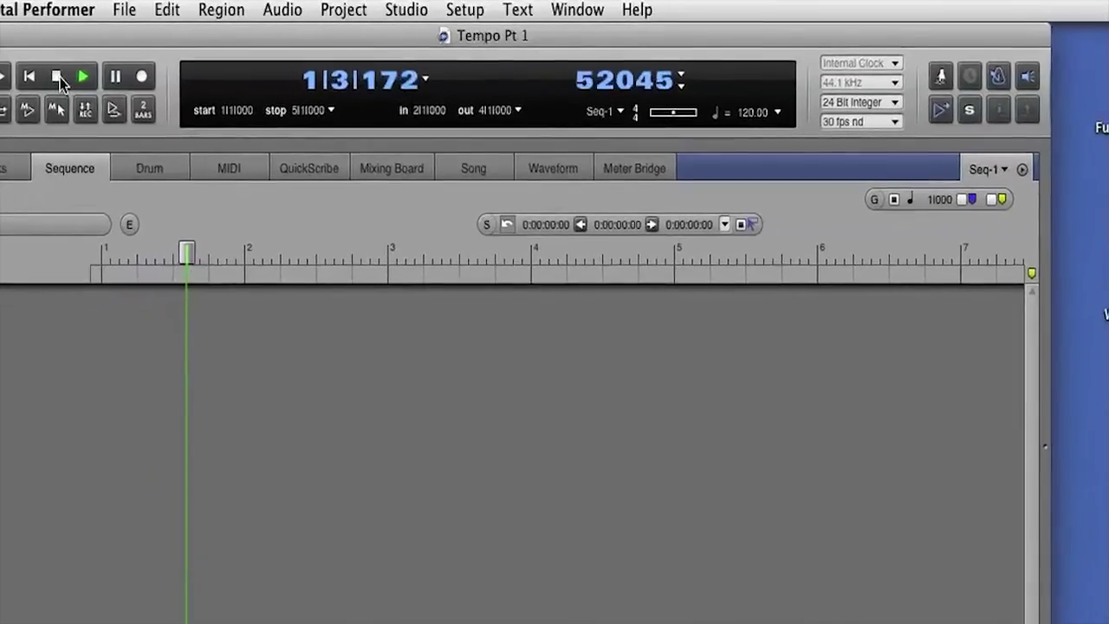
- Stop playback and add Funky Pop Drum 01.aif as a new audio track at bar 1
left_click(76, 74)
left_click(76, 74)
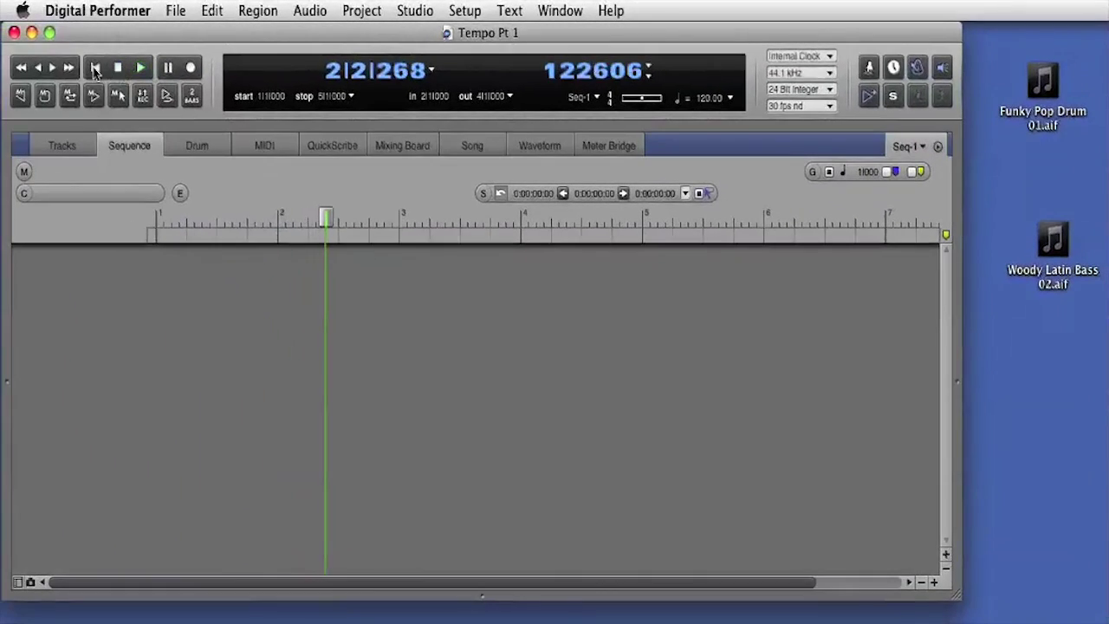
left_click_drag(1042, 78, 425, 314)
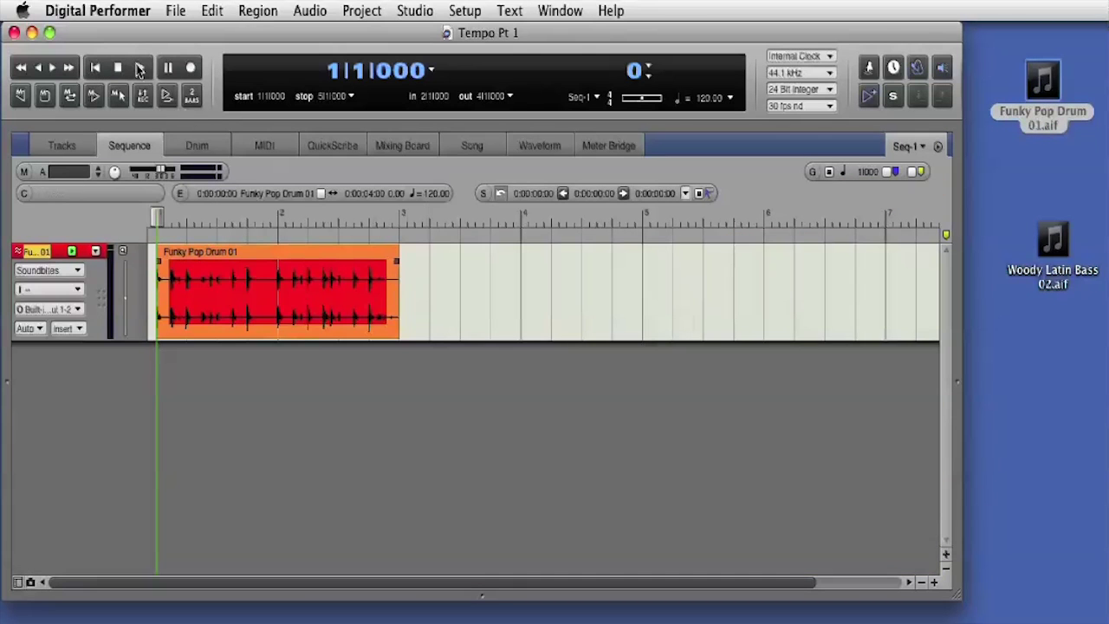
- Play the drum loop at 120, return to 1|1|000, and show the event information panel
left_click(139, 70)
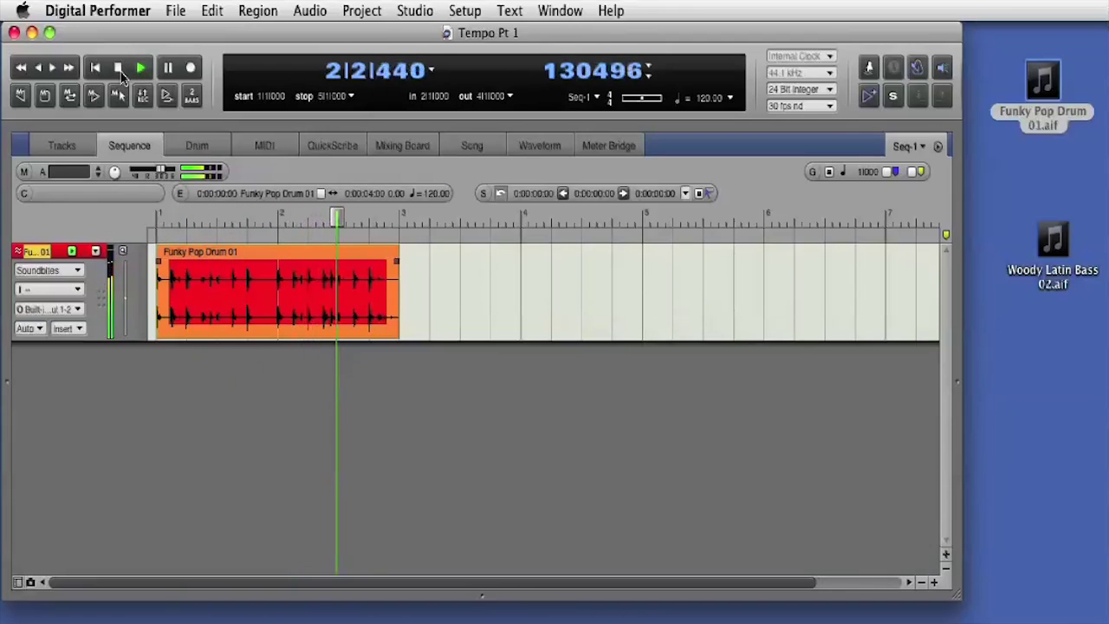
left_click(95, 69)
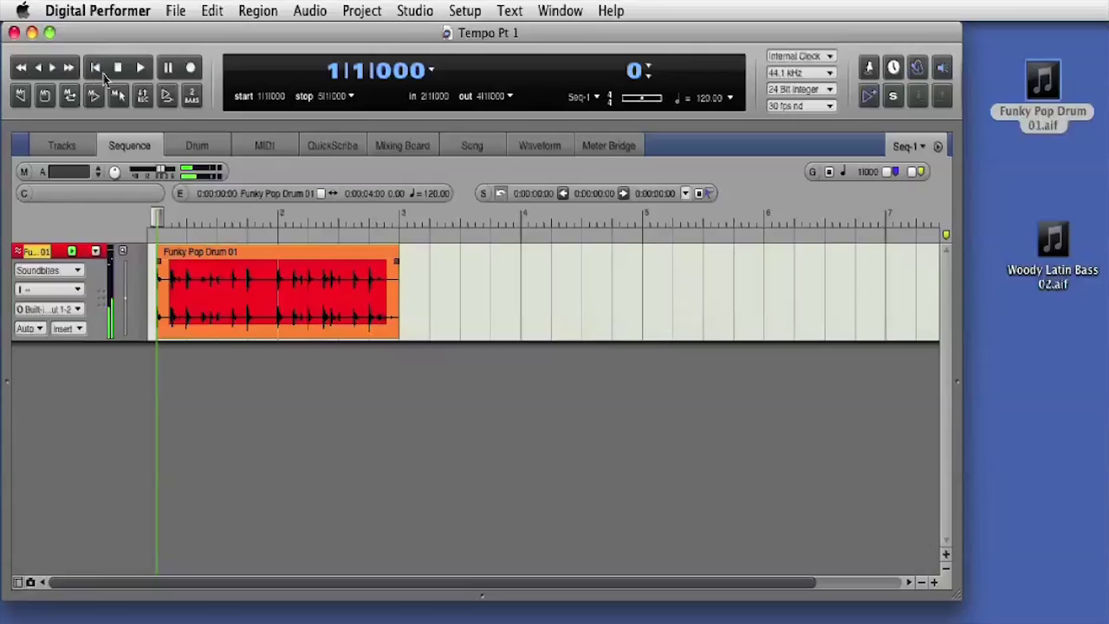
left_click(959, 365)
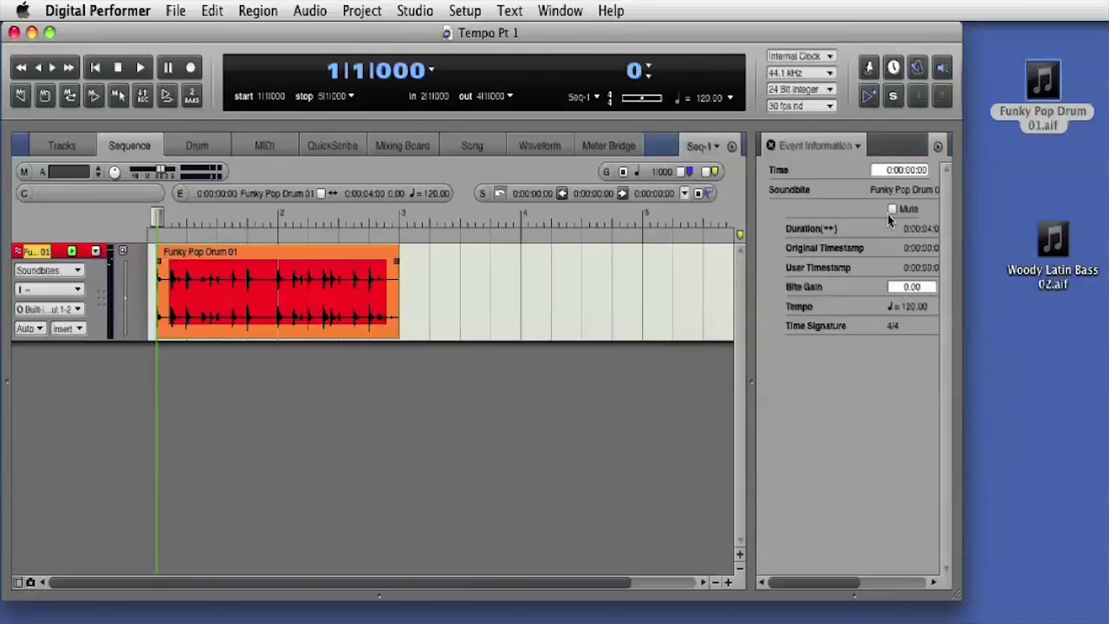
- Show the drum loop's Sound File Information in the side panel, down to its 120.00 tempo
left_click(802, 146)
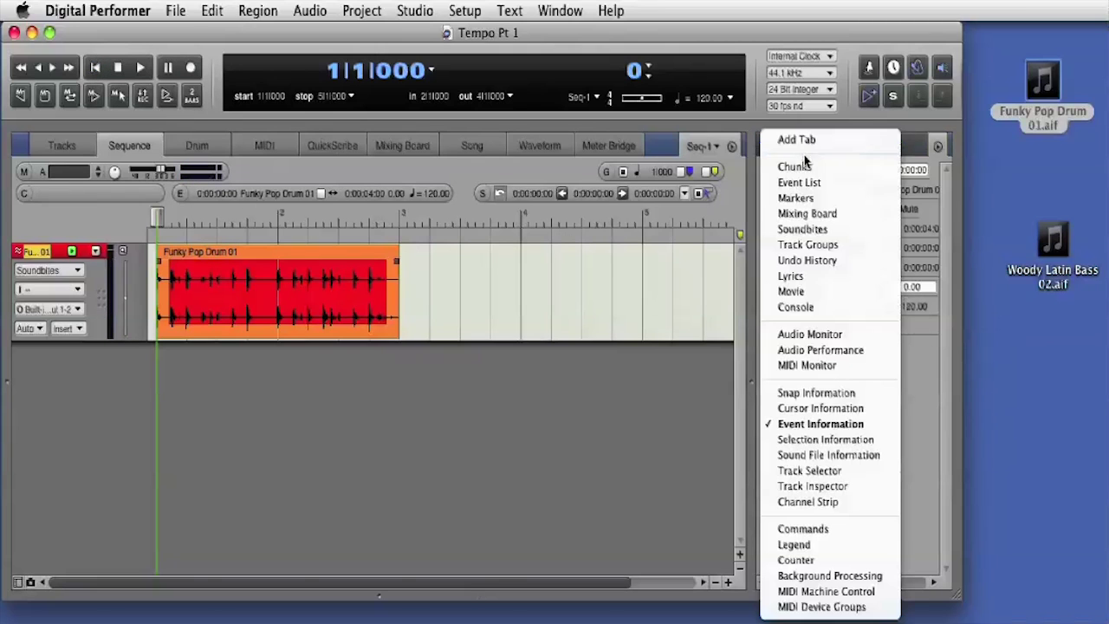
left_click(819, 458)
scroll(866, 382, "down", 10)
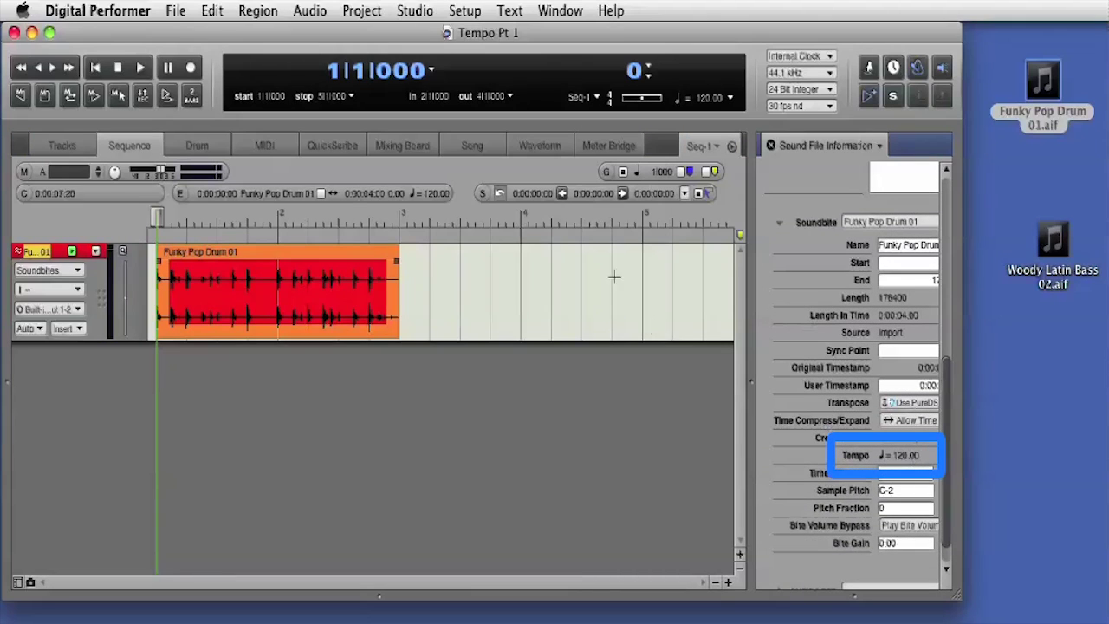
- Check the waveform's tempo view, then switch the side panel to the Soundbites list
left_click(539, 146)
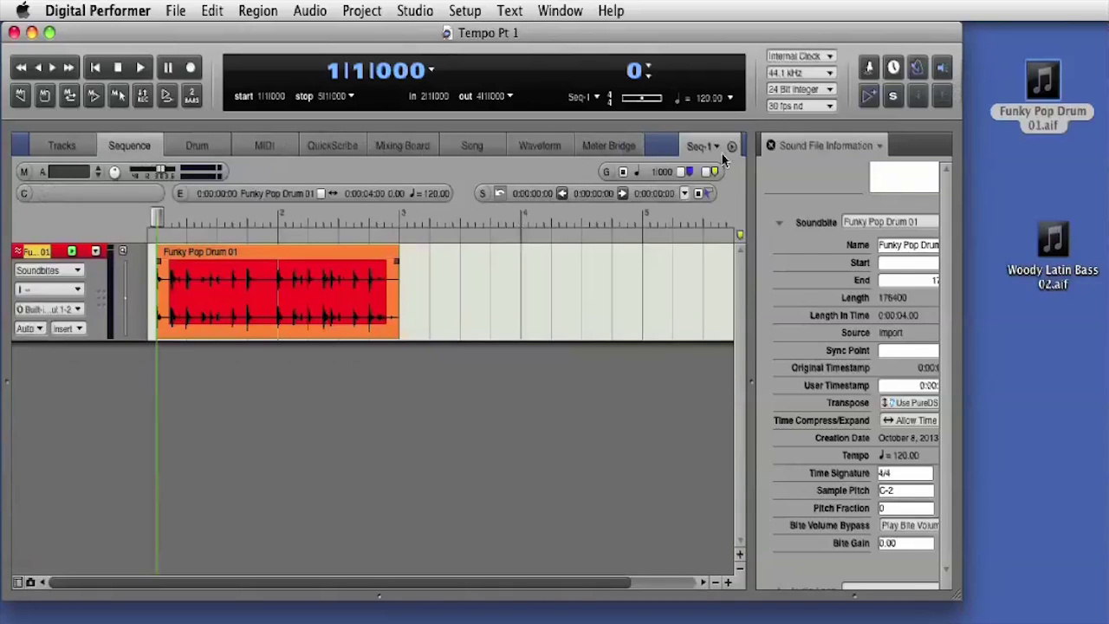
left_click(762, 145)
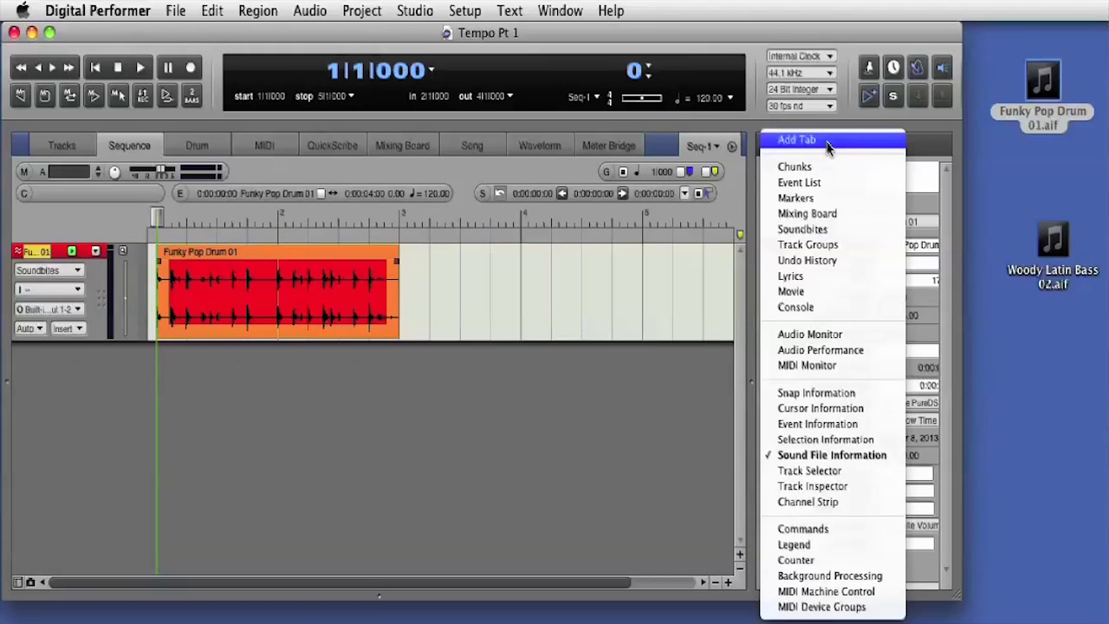
left_click(845, 233)
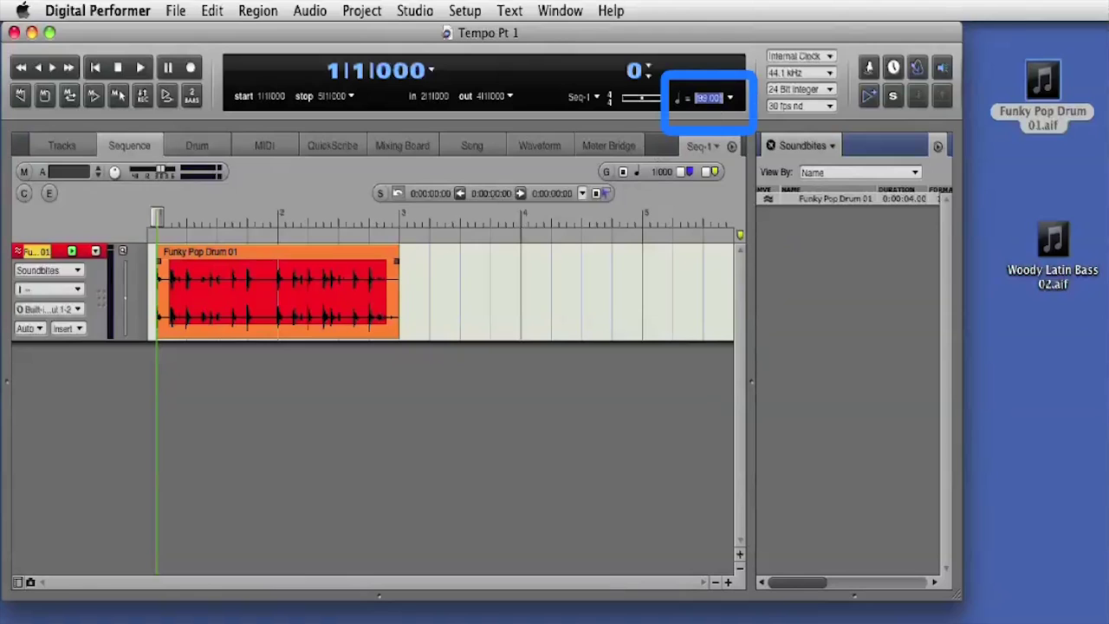
- Set the sequence tempo to 99, play the stretched drum loop, then add Woody Latin Bass 02
key("Return")
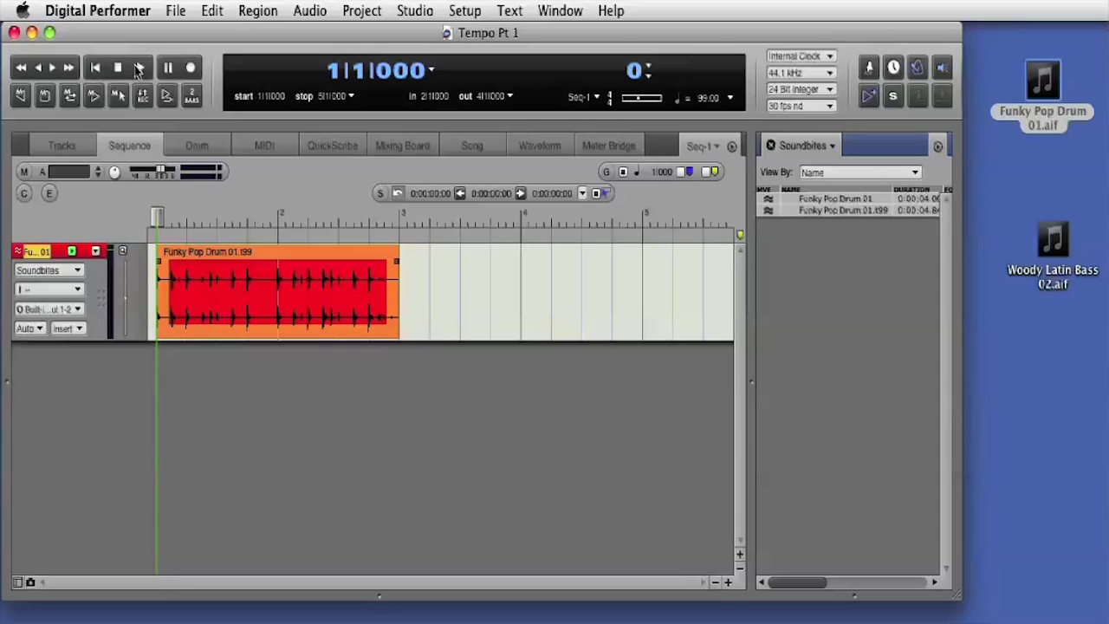
left_click(143, 69)
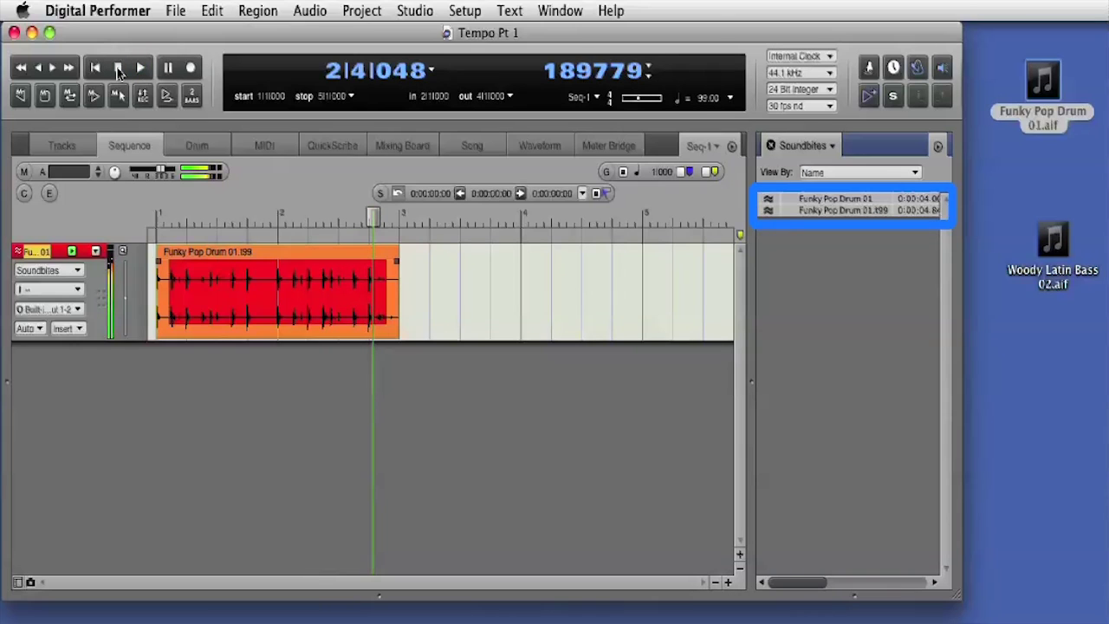
left_click(95, 68)
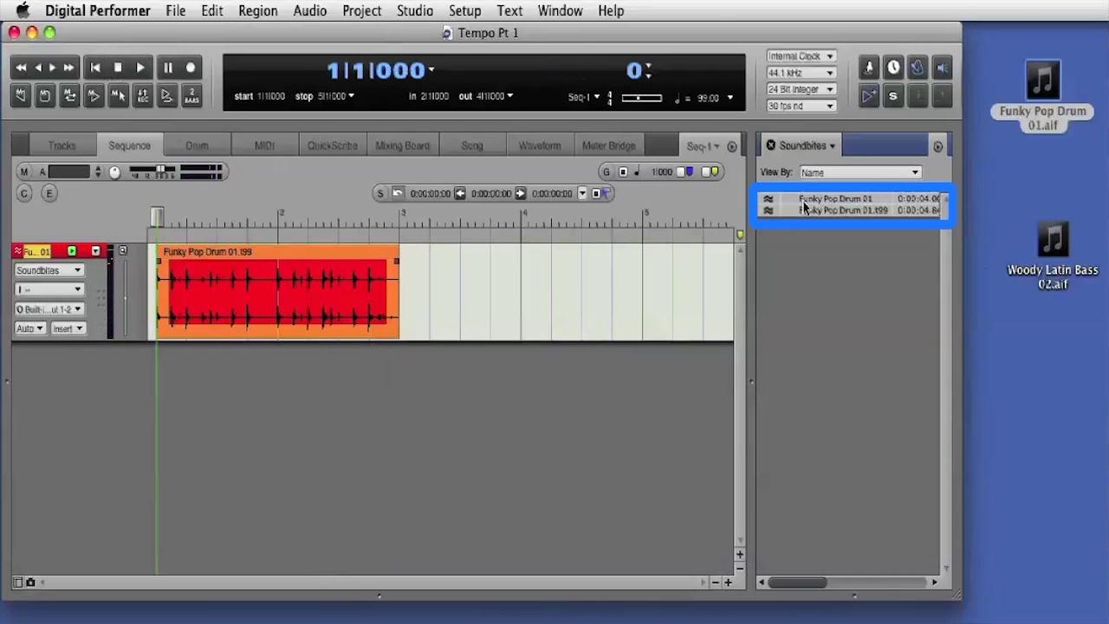
left_click_drag(1031, 243, 105, 327)
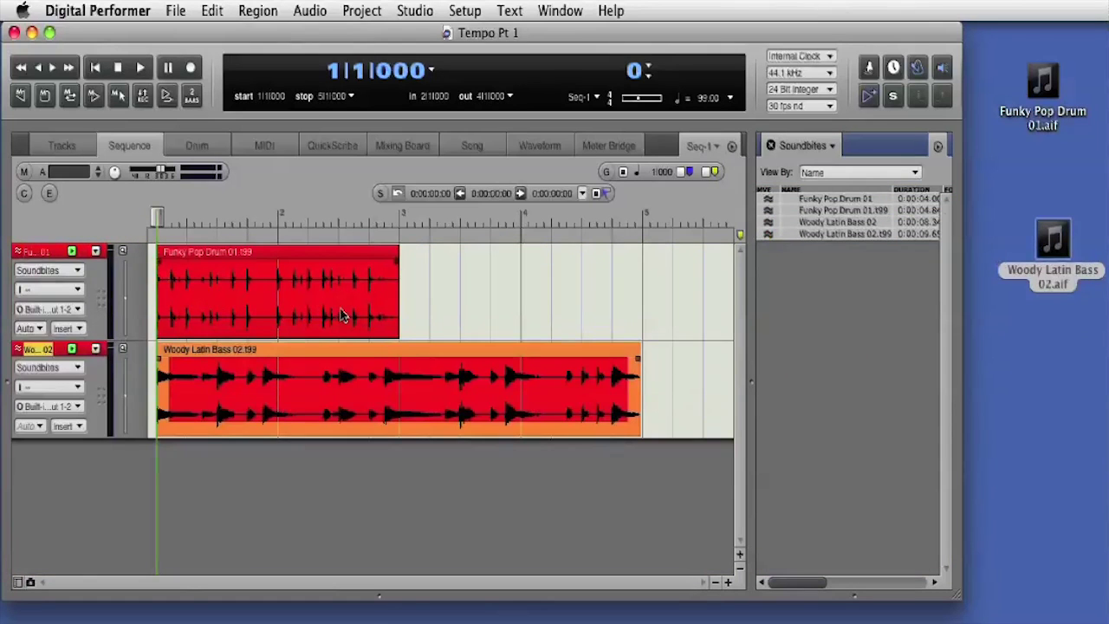
- Copy the drum region to bar 3 and play the drums and bass together
left_click_drag(247, 294, 513, 297)
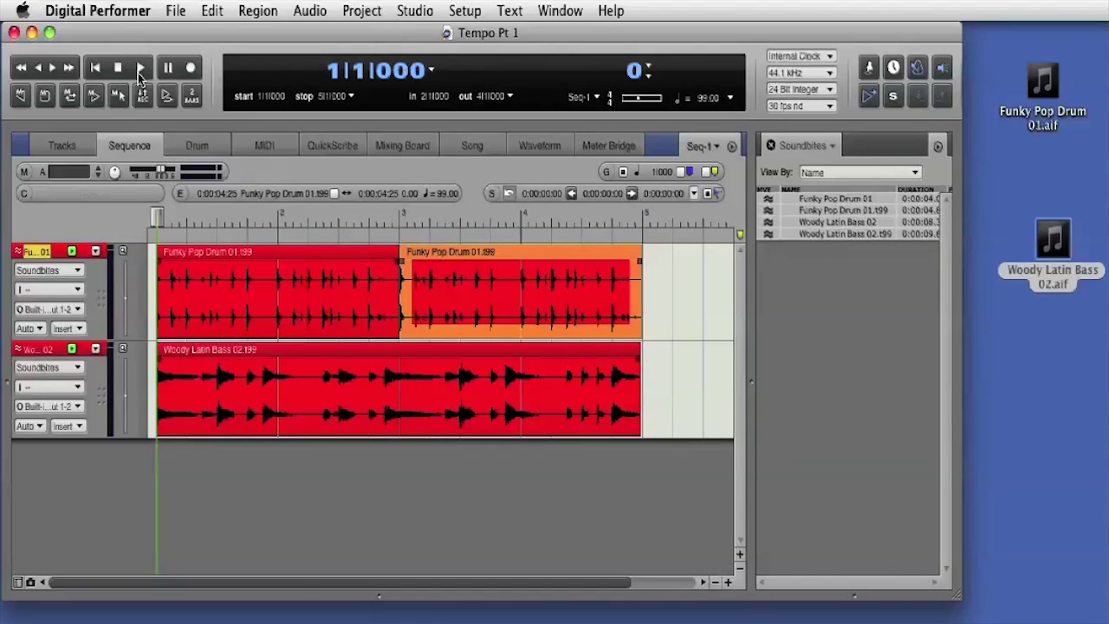
left_click(142, 67)
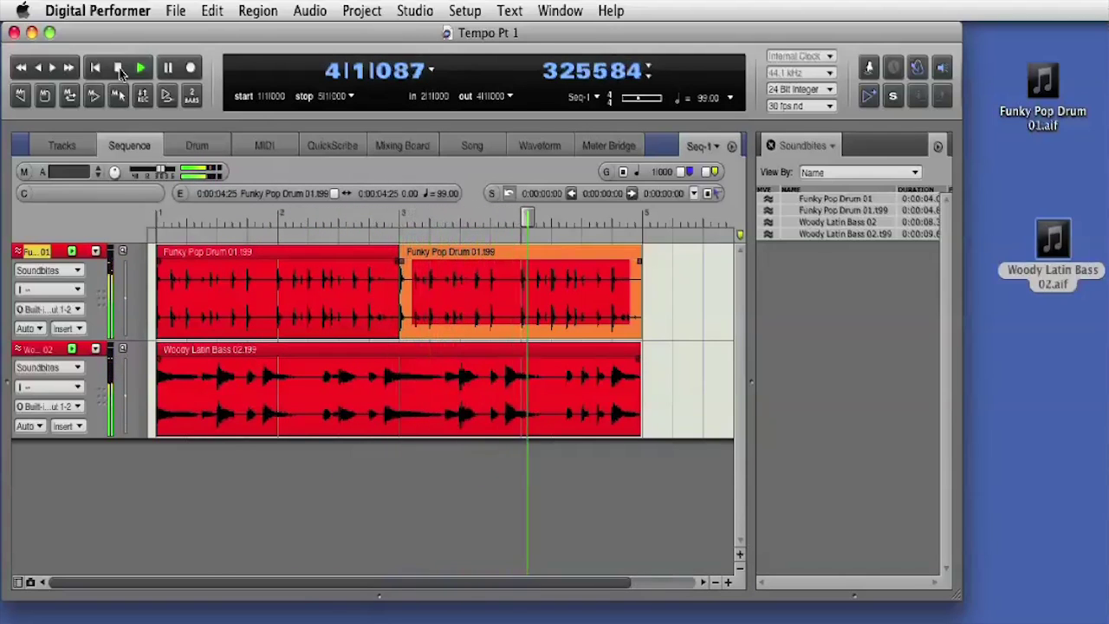
left_click(117, 68)
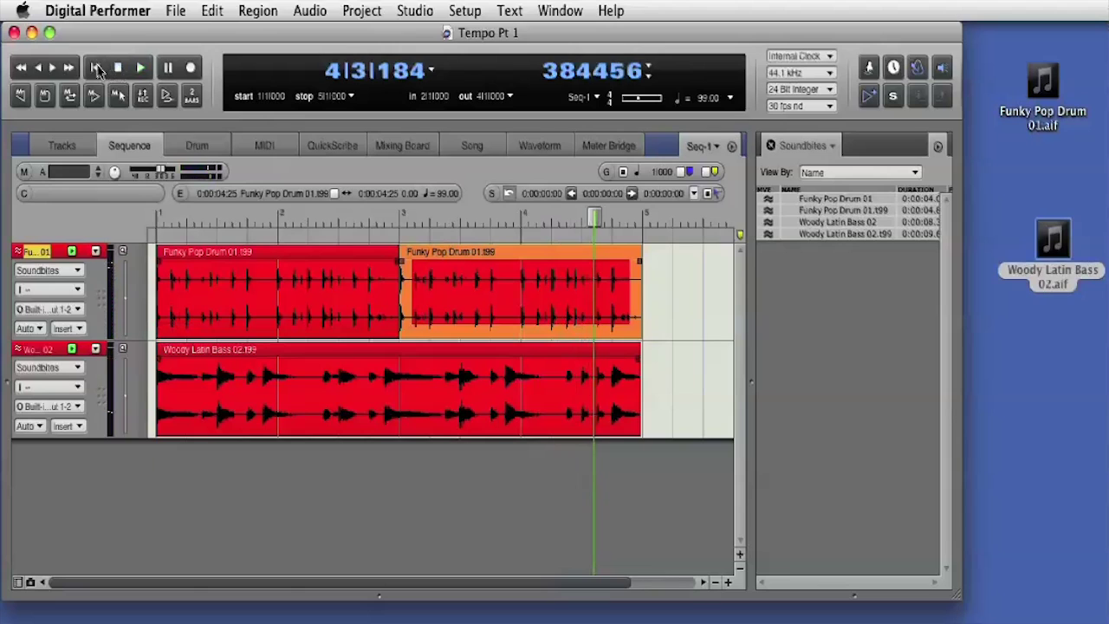
- From bar 1, enter a new sequence tempo and play the loops at it
left_click(95, 68)
left_click(707, 98)
type("105")
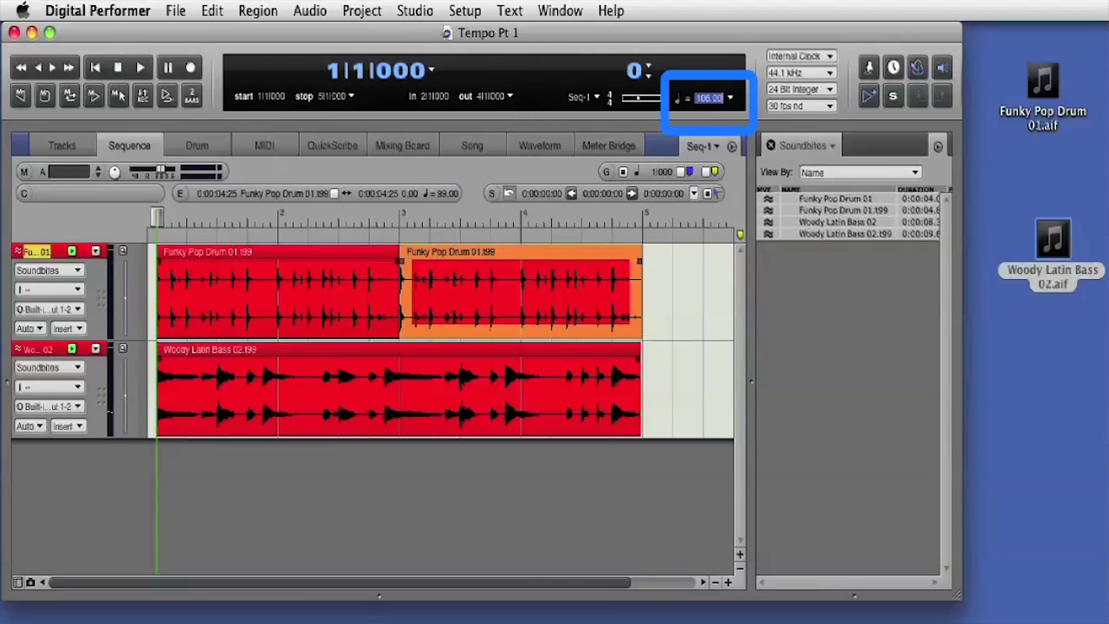
key("Return")
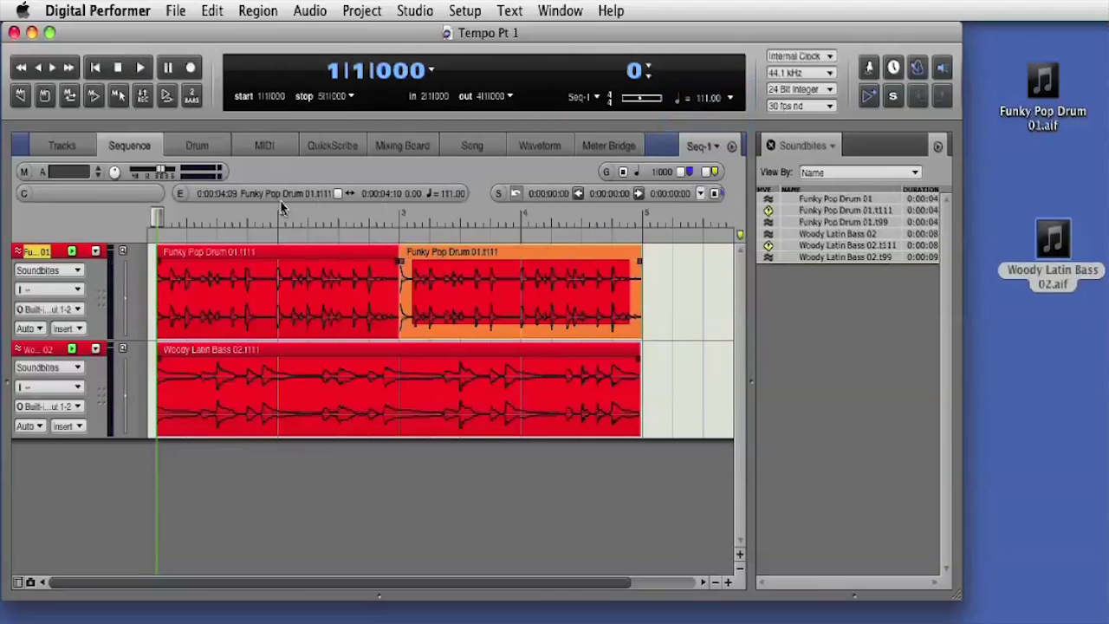
key("space")
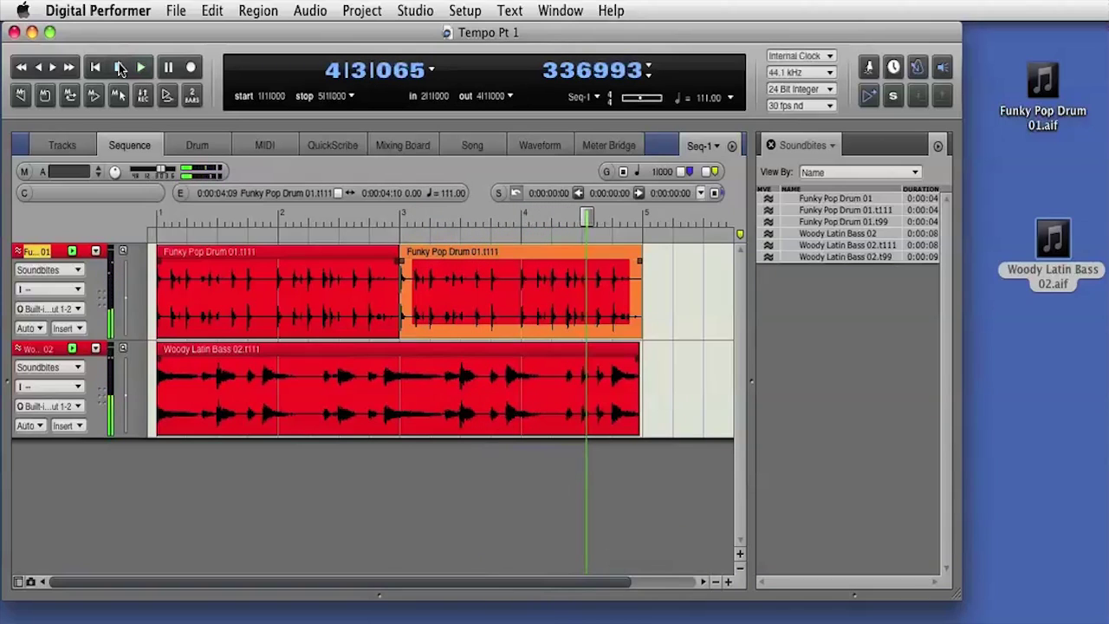
left_click(96, 68)
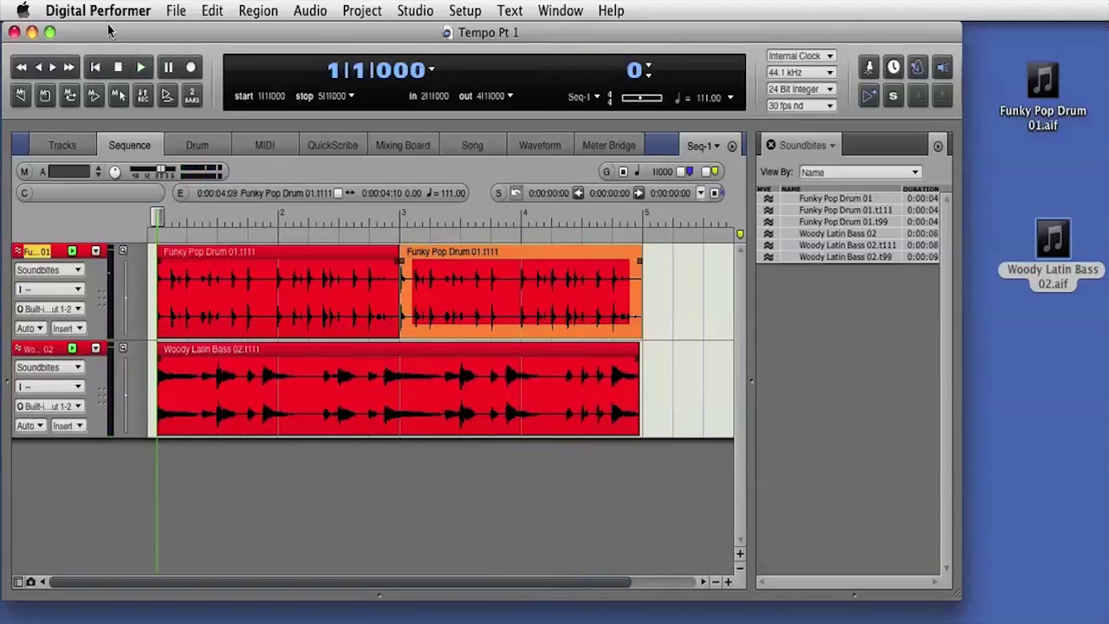
left_click(99, 10)
left_click(100, 66)
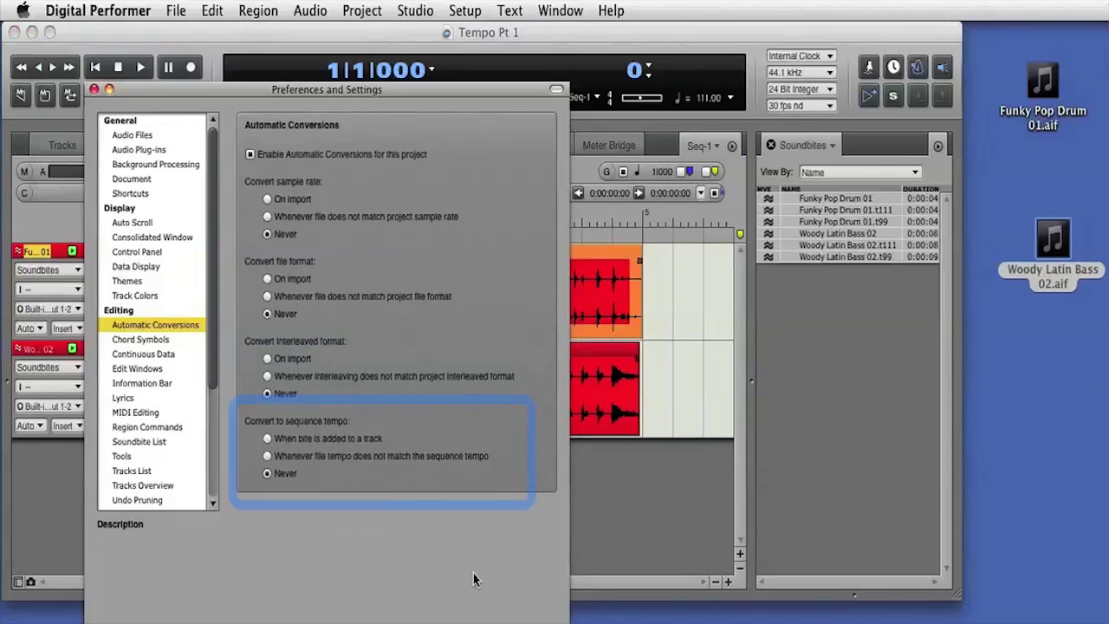
key("super+w")
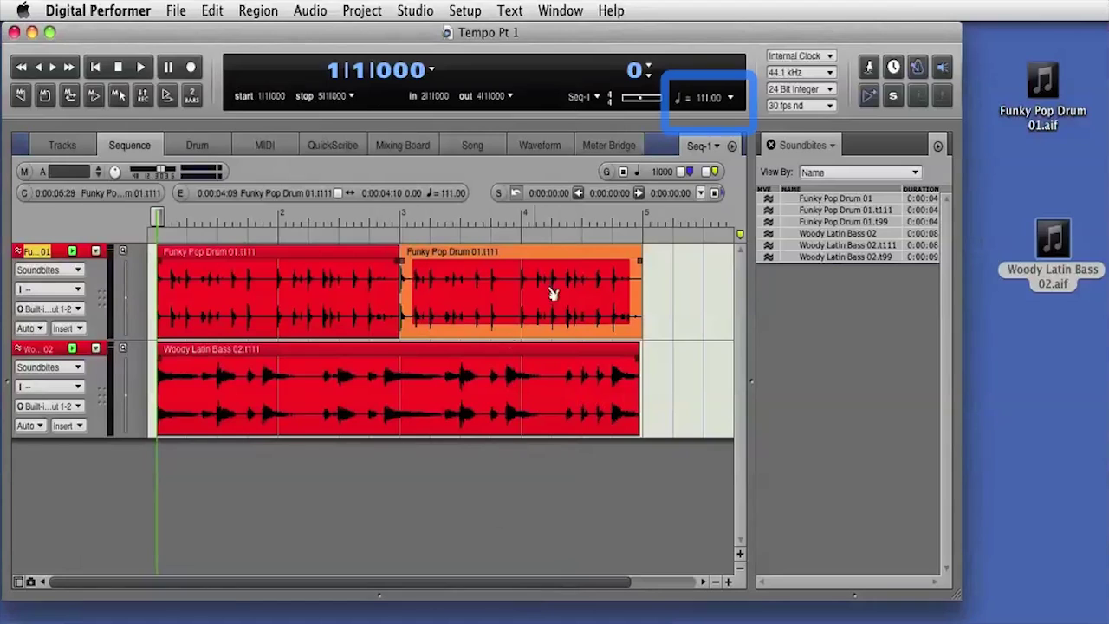
left_click(703, 98)
- Set the sequence tempo to 119, play the loops, then select all soundbites
type("119")
key("Return")
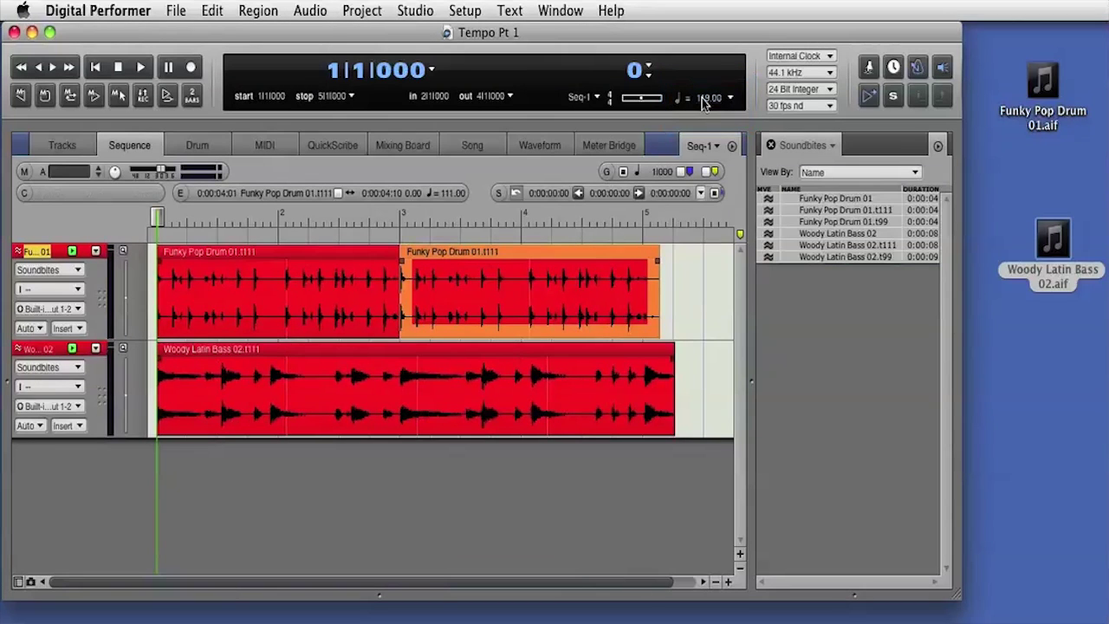
left_click(137, 66)
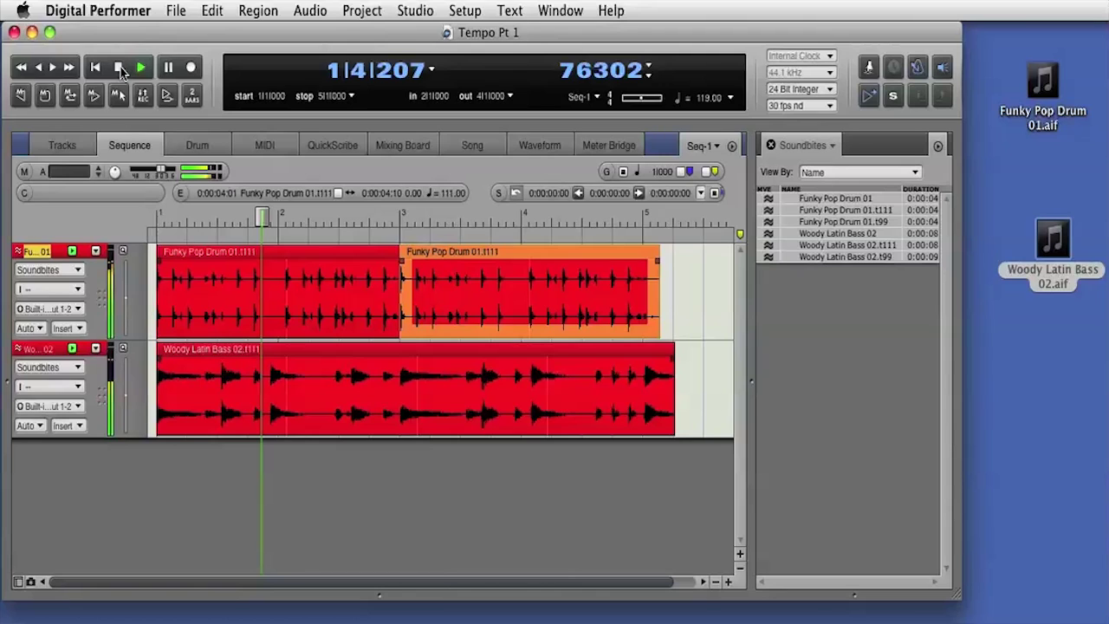
left_click(120, 68)
left_click(97, 68)
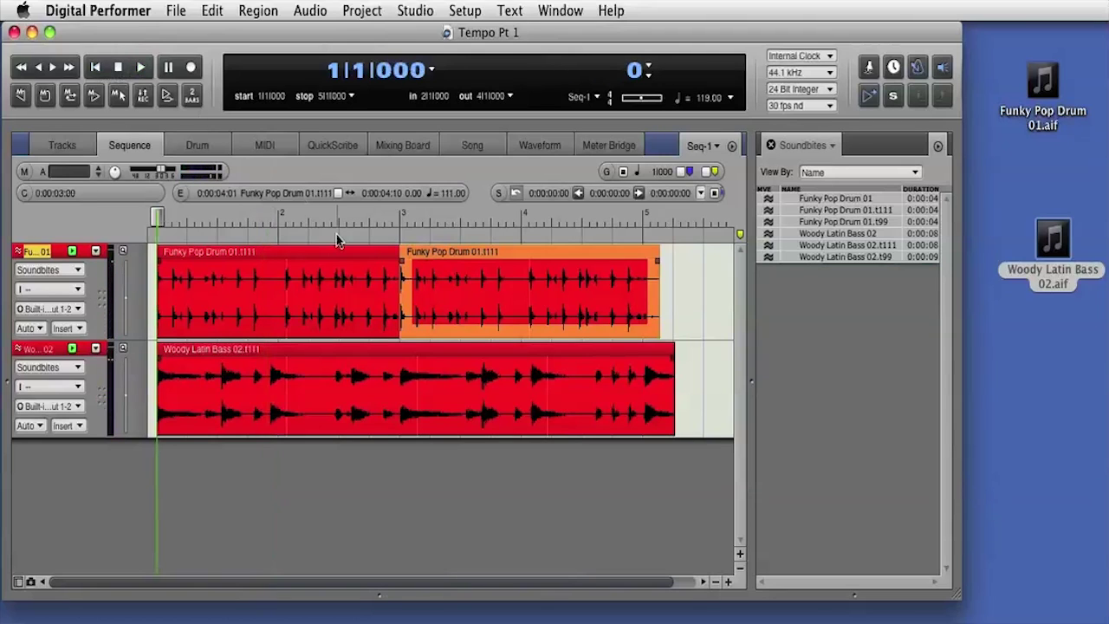
key("super+a")
- Apply Audio > Adjust Soundbites To Sequence Tempo to the selected loops, deselect, and play
left_click(312, 10)
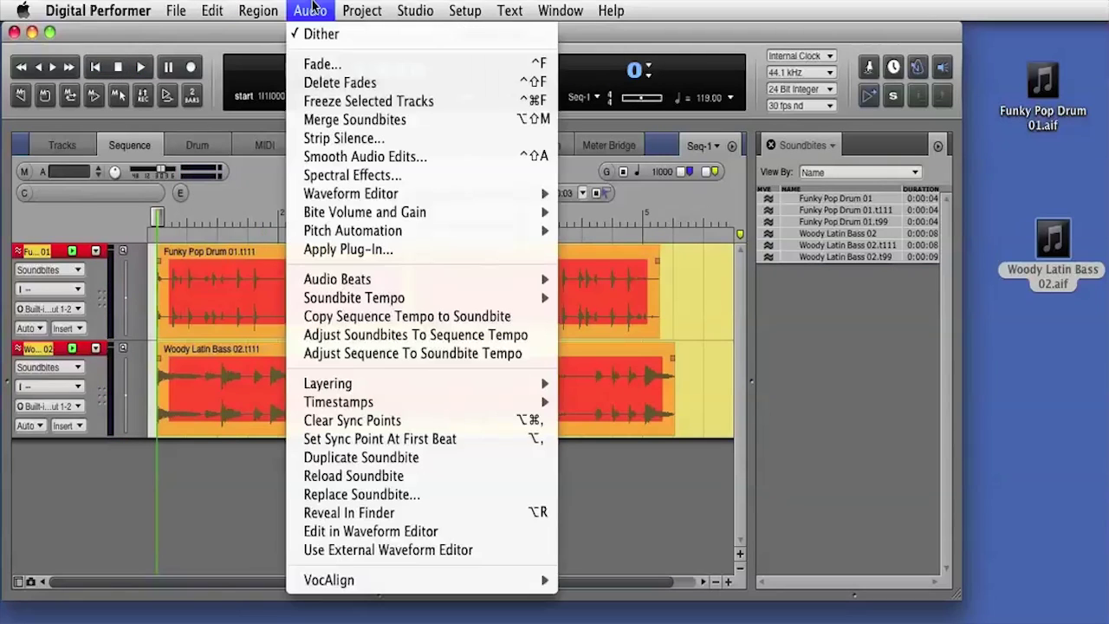
left_click(353, 335)
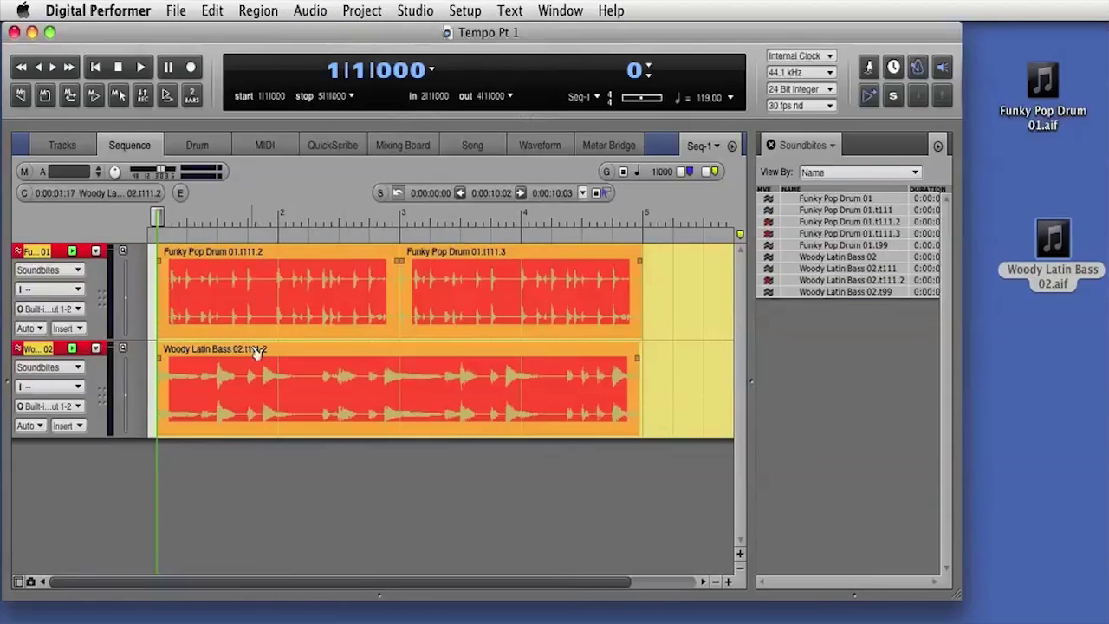
left_click(281, 520)
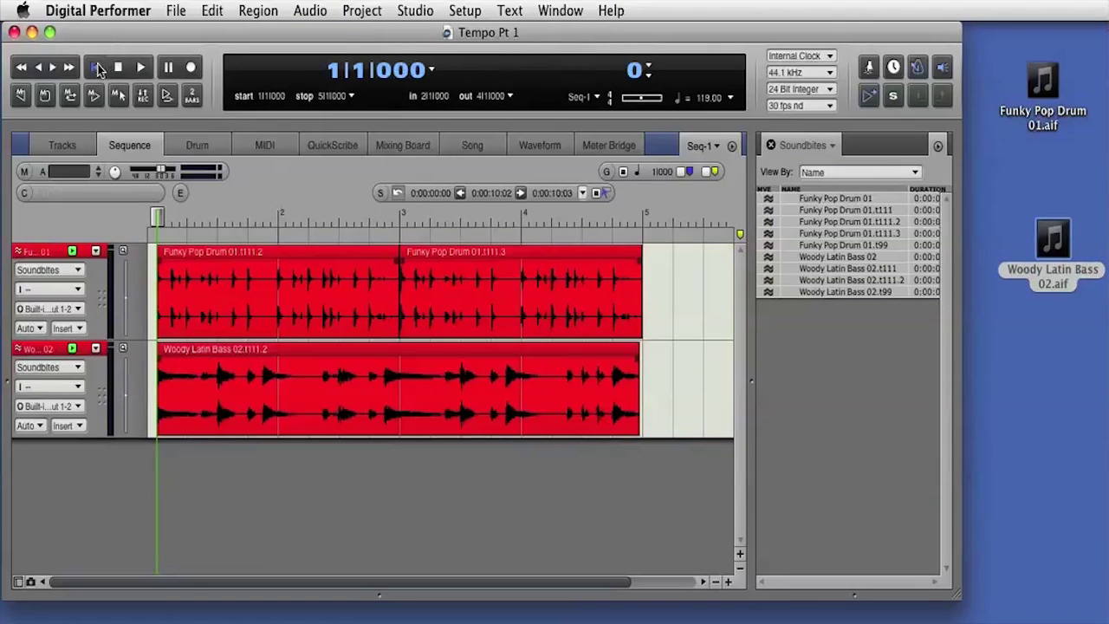
left_click(142, 68)
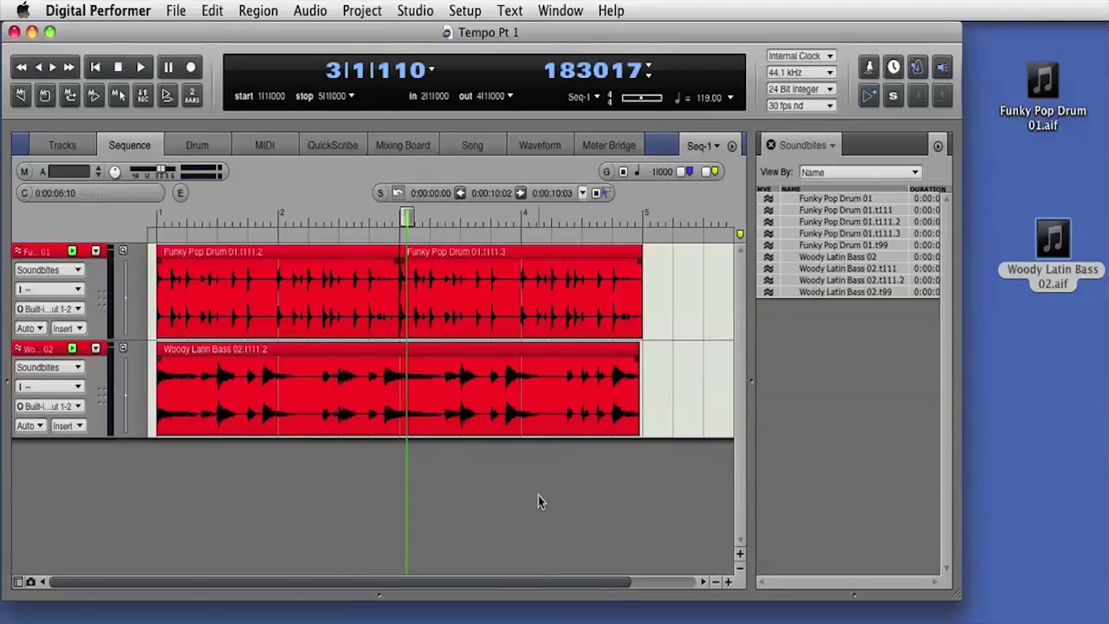
- Delete all soundbites and set the sequence tempo to 100
key("super+a")
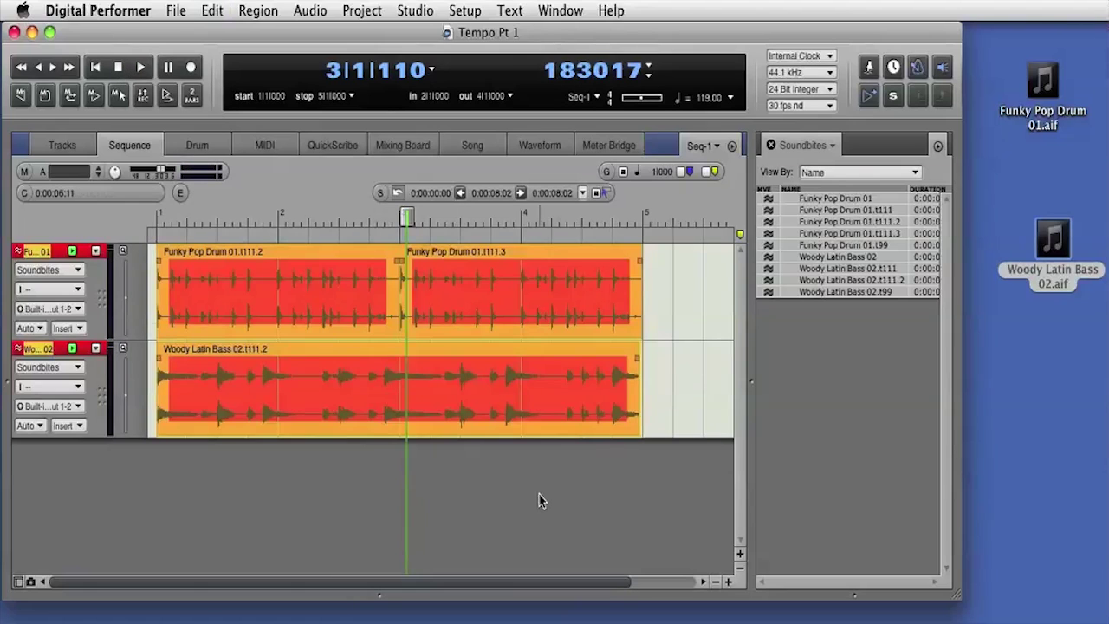
key("Delete")
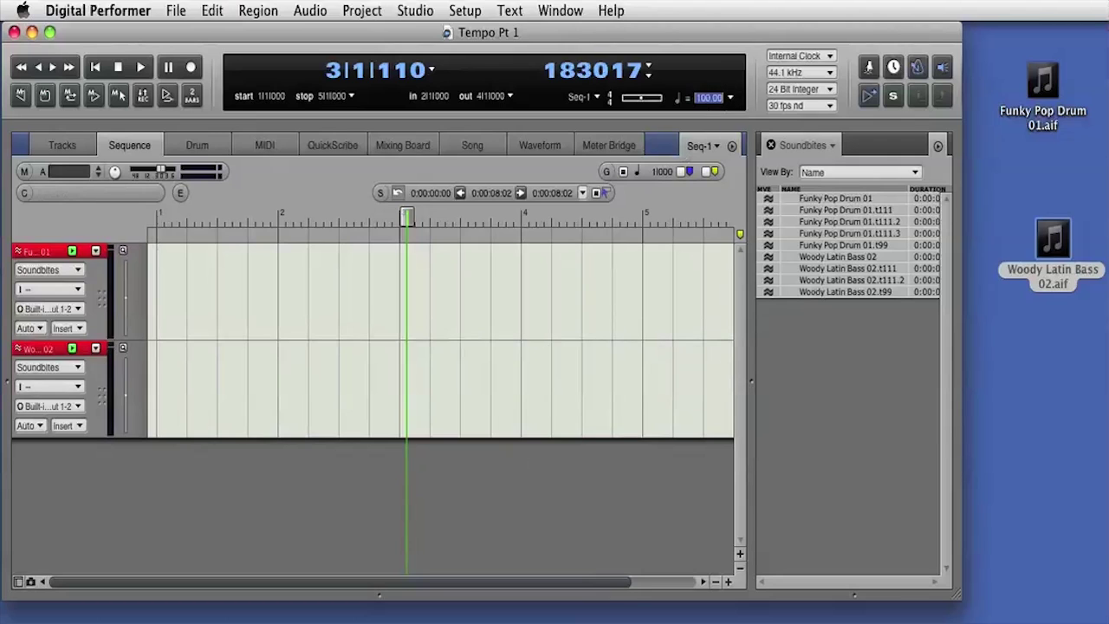
key("Return")
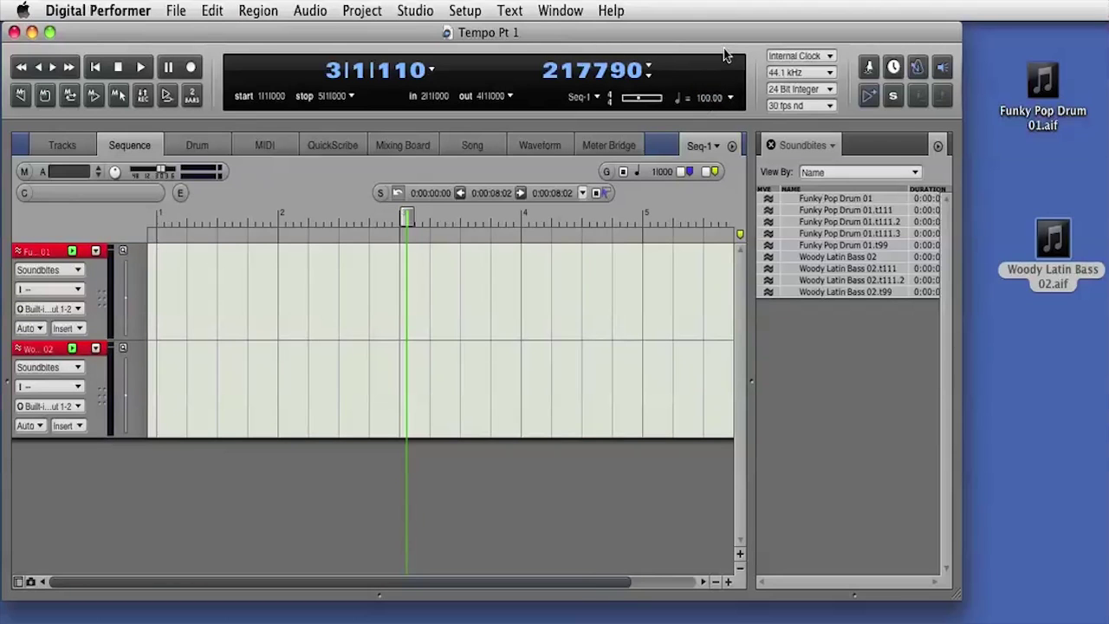
- Place Funky Pop Drum 01.aif at the start of track 1 and play it back
left_click_drag(1037, 91, 170, 298)
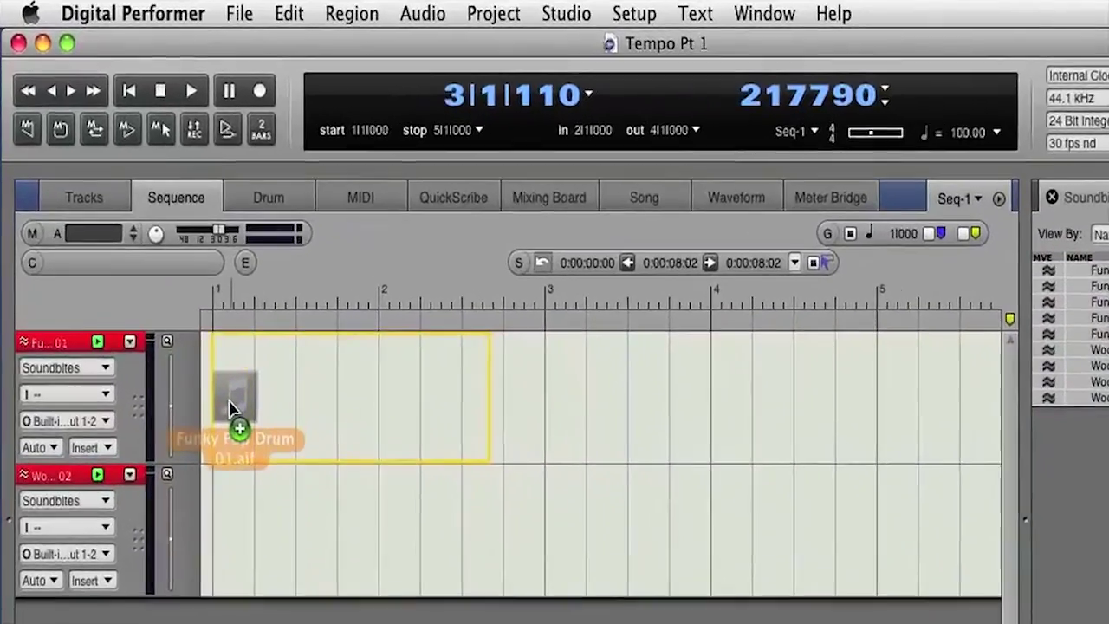
left_click_drag(232, 407, 234, 410)
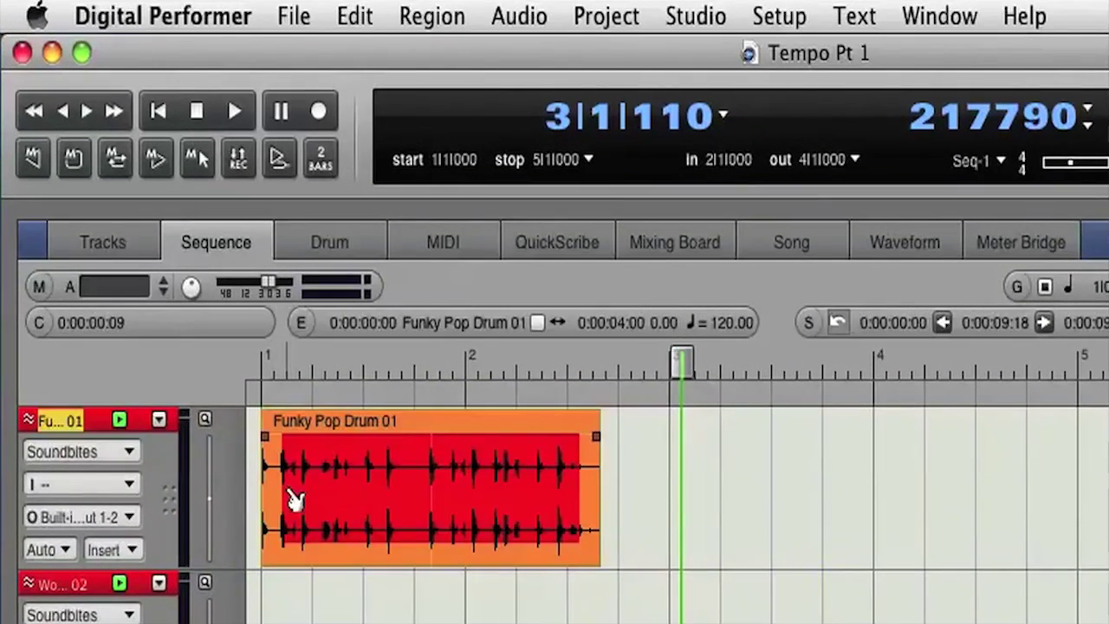
left_click(158, 111)
left_click(234, 111)
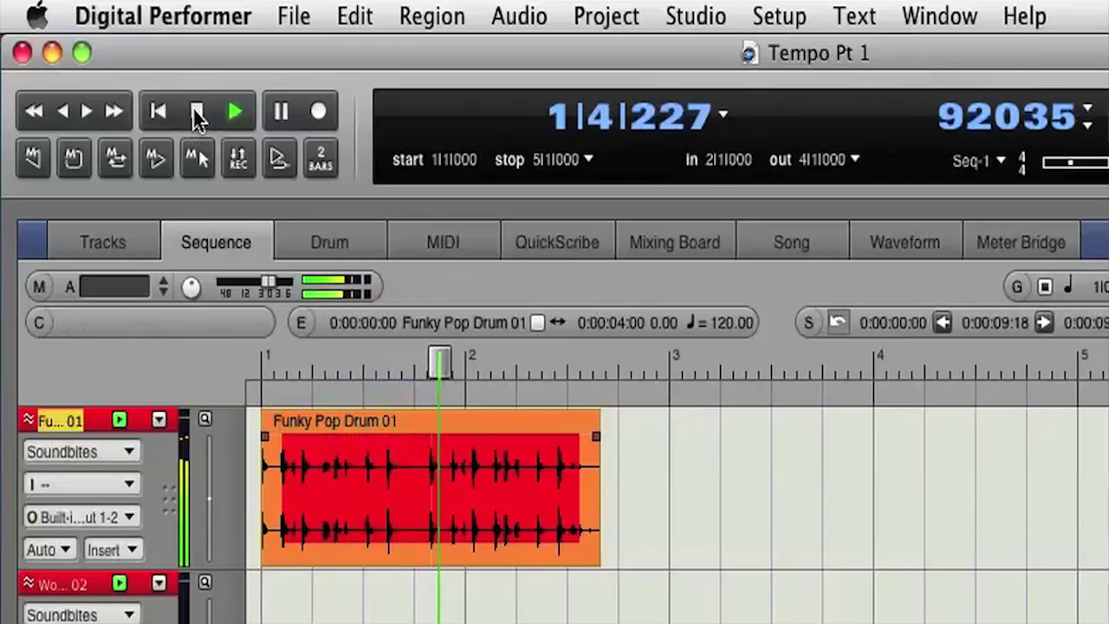
left_click(198, 113)
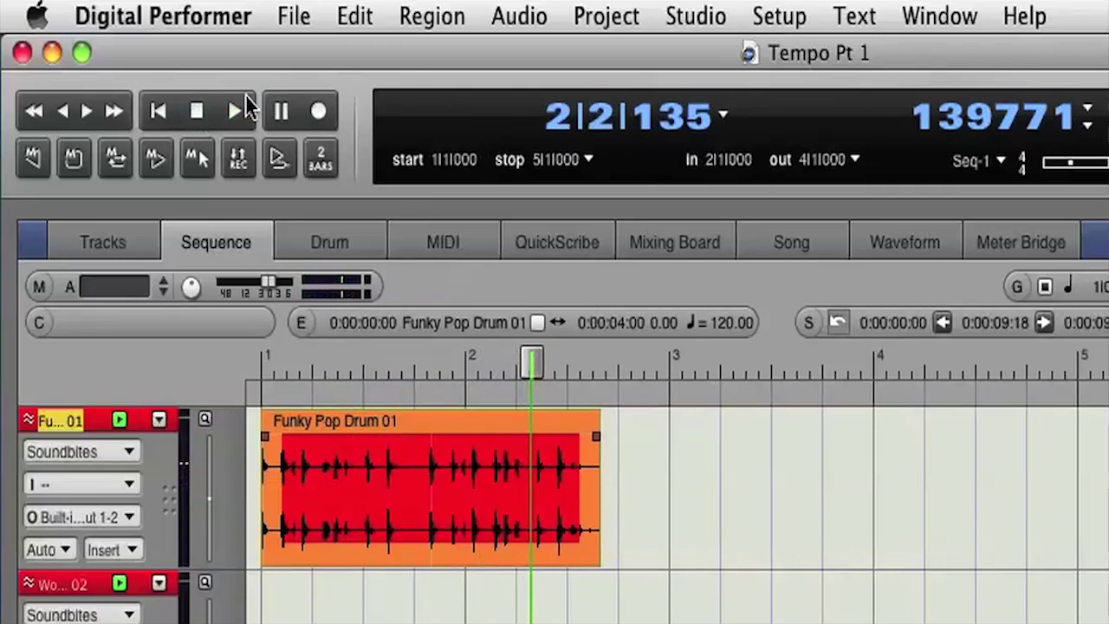
left_click(527, 14)
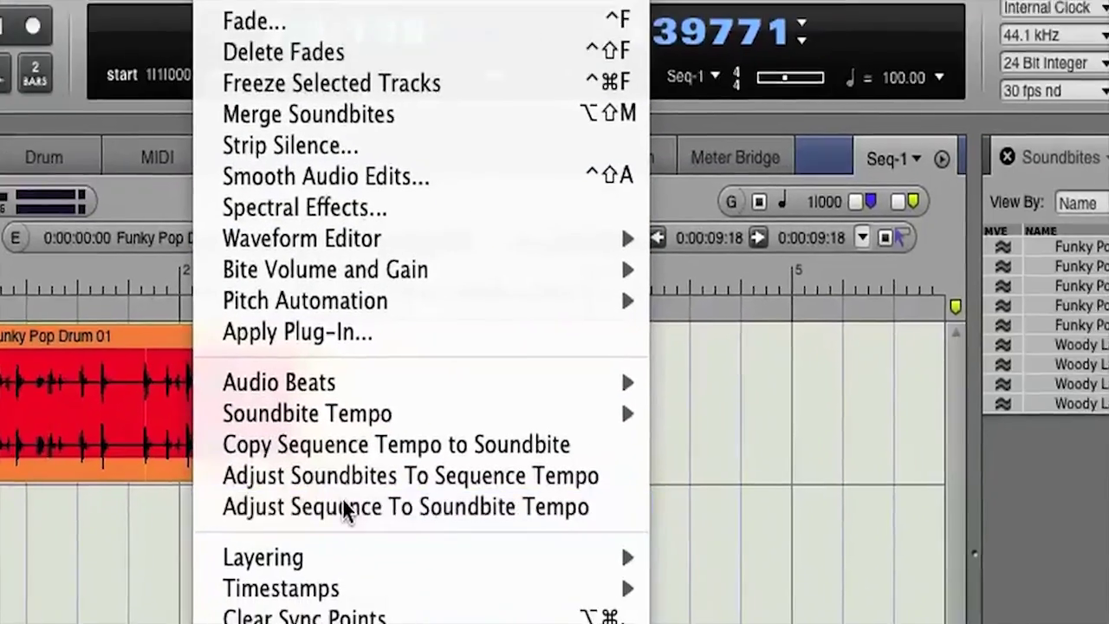
- Match the sequence to the drum loop's 120.00 tempo, switching to Conductor Track mode
left_click(632, 593)
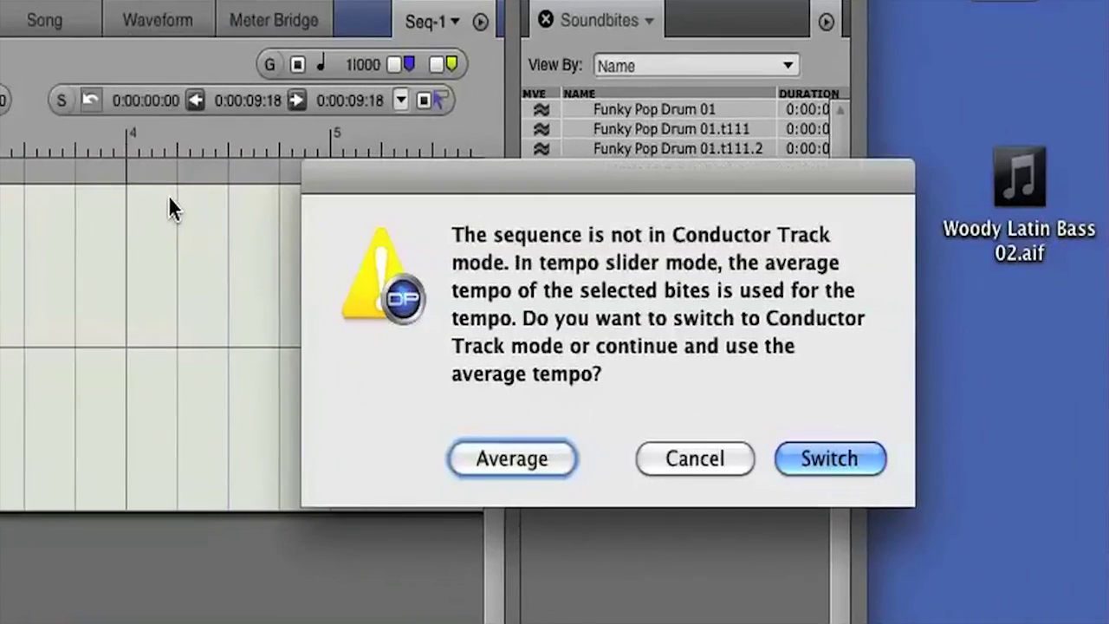
left_click(814, 457)
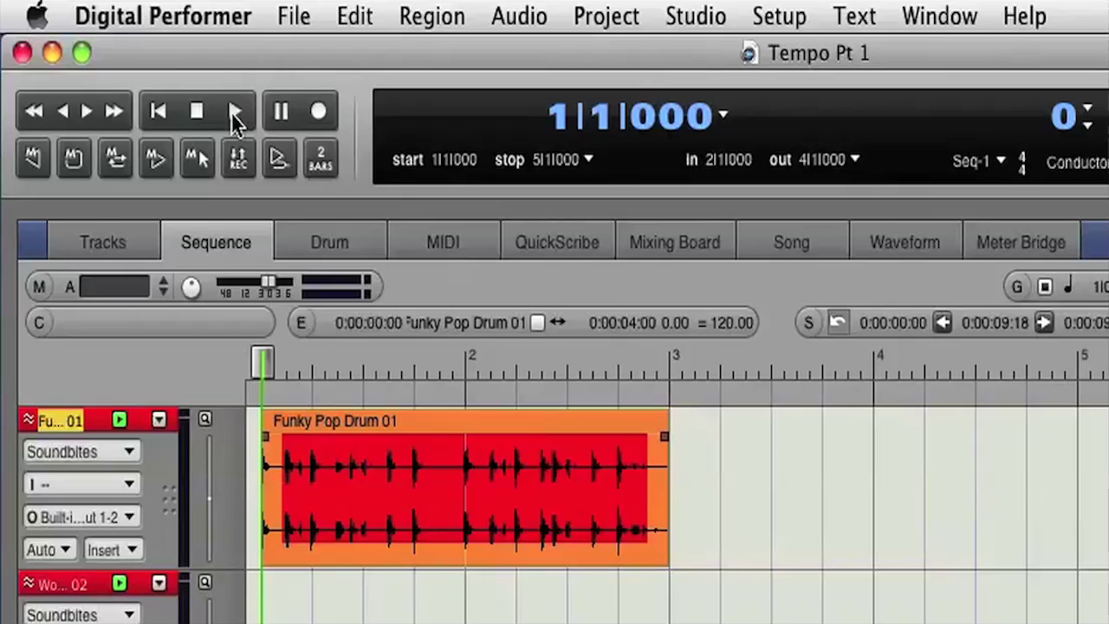
left_click(234, 112)
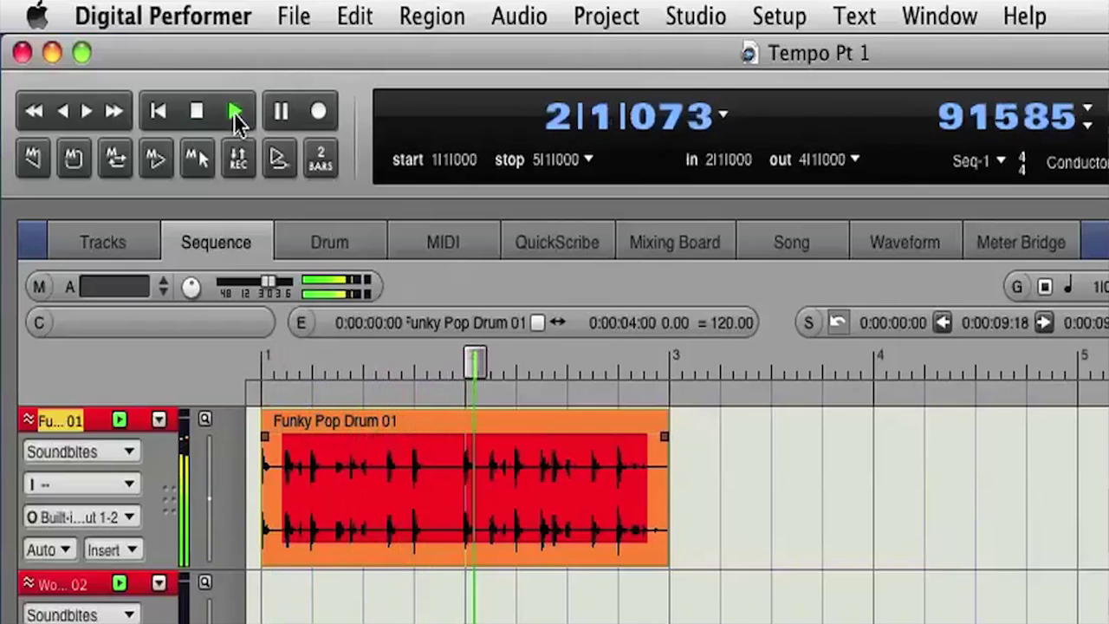
left_click(198, 115)
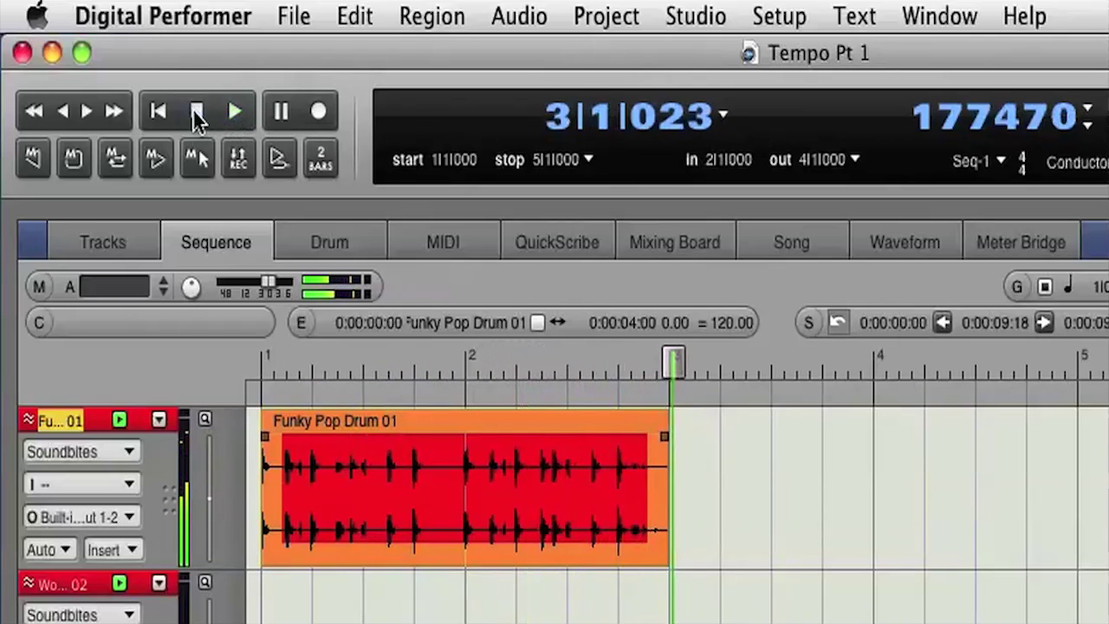